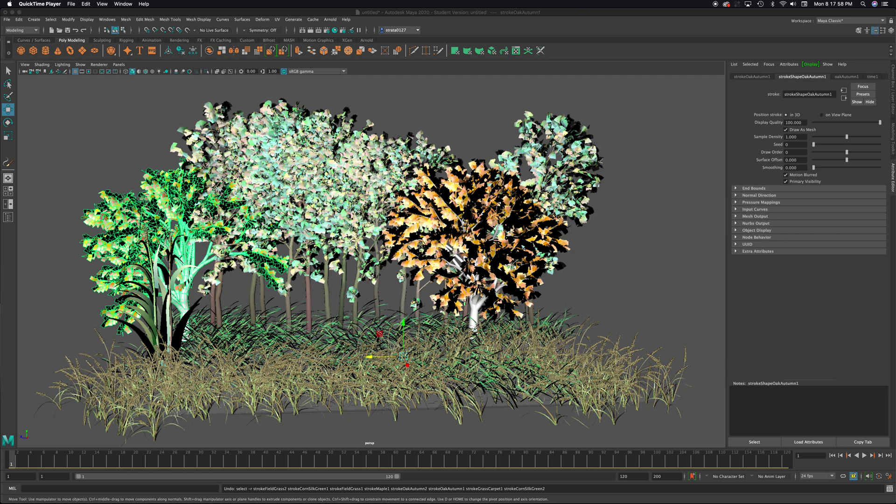
- Orbit the view, then marquee-select all the tree, bush and grass Paint Effects strokes
{"action": "left_click_drag", "start_coordinate": [261, 239], "coordinate": [355, 235], "text": "alt"}
{"action": "mouse_move", "coordinate": [81, 104]}
{"action": "left_mouse_down"}
{"action": "mouse_move", "coordinate": [369, 264]}
{"action": "mouse_move", "coordinate": [579, 359]}
{"action": "mouse_move", "coordinate": [586, 387]}
{"action": "mouse_move", "coordinate": [696, 434]}
{"action": "left_mouse_up"}
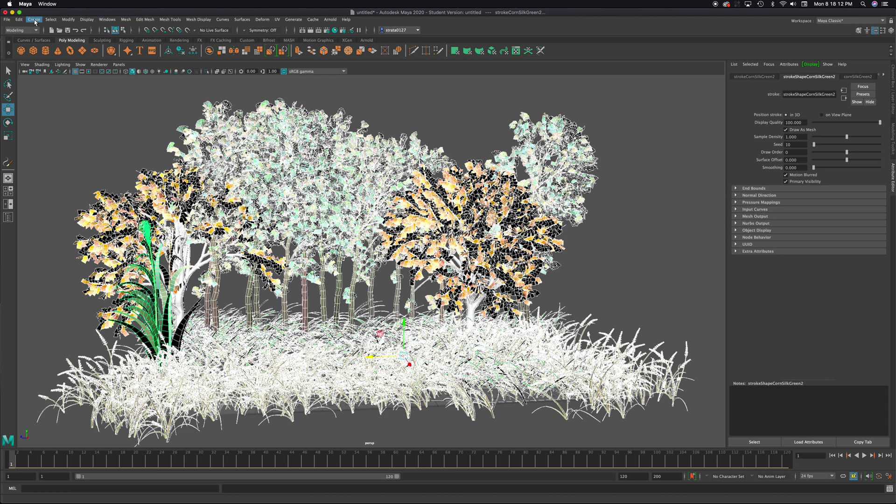
- Convert the selected Paint Effects strokes to polygons via Modify > Convert
{"action": "left_click", "coordinate": [34, 19]}
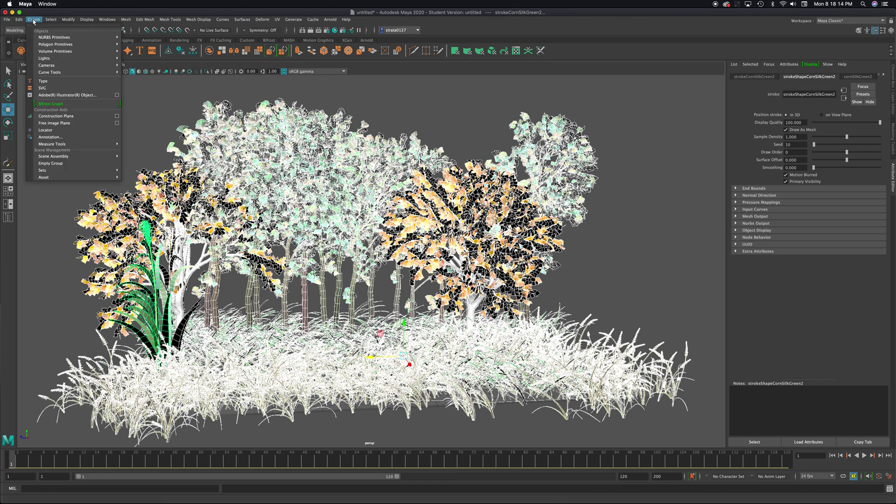
{"action": "mouse_move", "coordinate": [68, 20]}
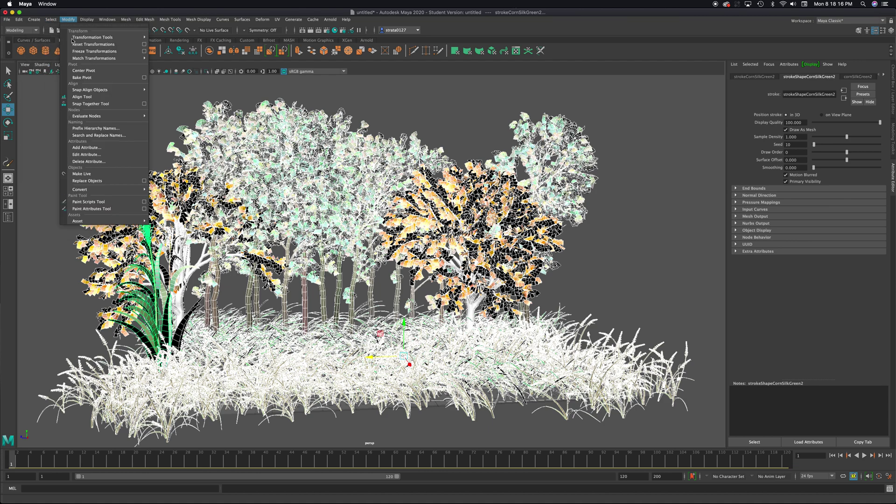
{"action": "mouse_move", "coordinate": [108, 190]}
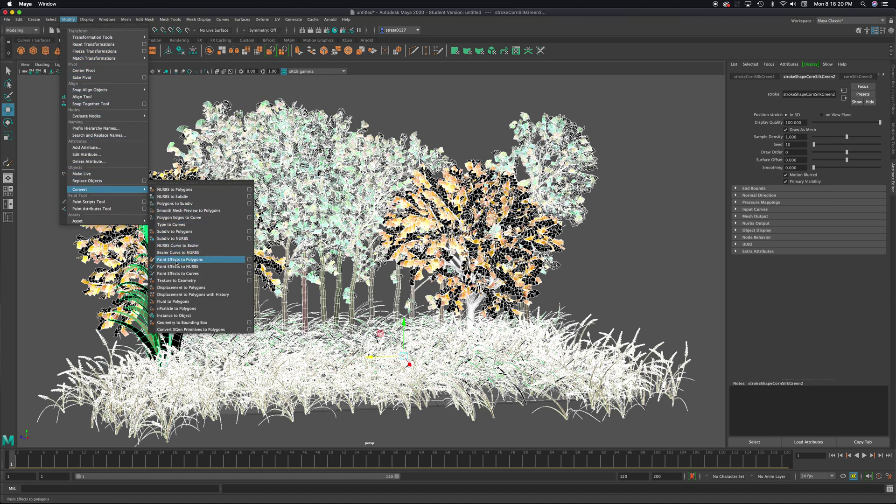
{"action": "left_click", "coordinate": [195, 259]}
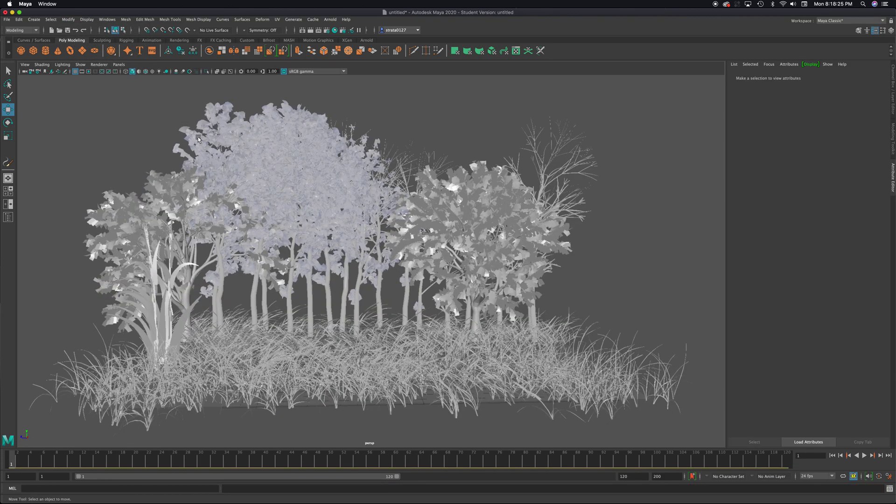
- Select the maple tree and orbit and zoom the view around the forest
{"action": "left_click", "coordinate": [198, 139]}
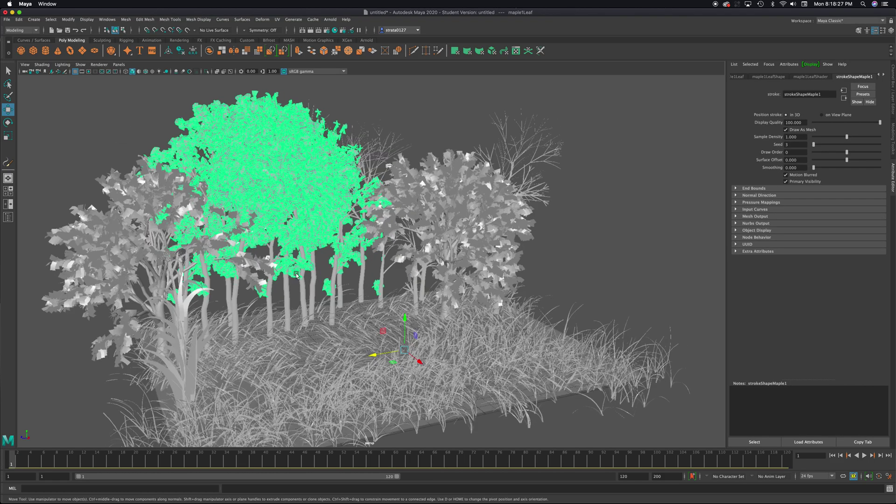
{"action": "left_click_drag", "start_coordinate": [296, 274], "coordinate": [458, 233], "text": "alt"}
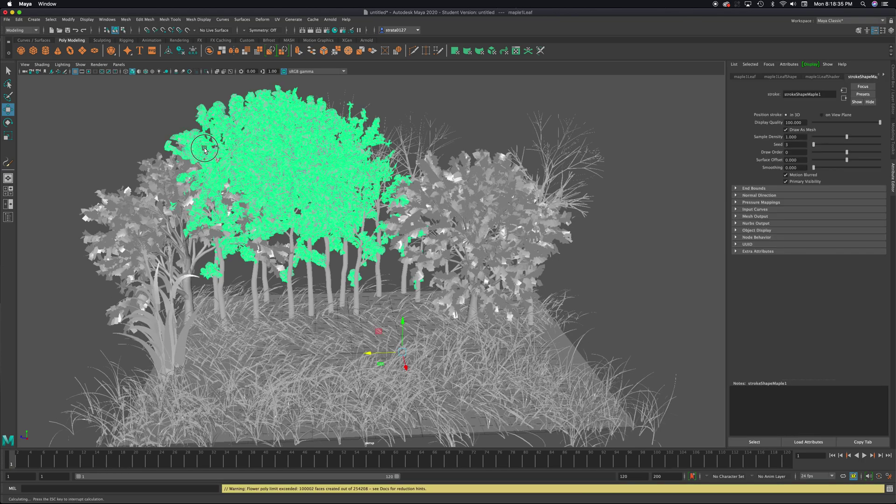
{"action": "left_click_drag", "start_coordinate": [204, 154], "coordinate": [201, 150], "text": "alt"}
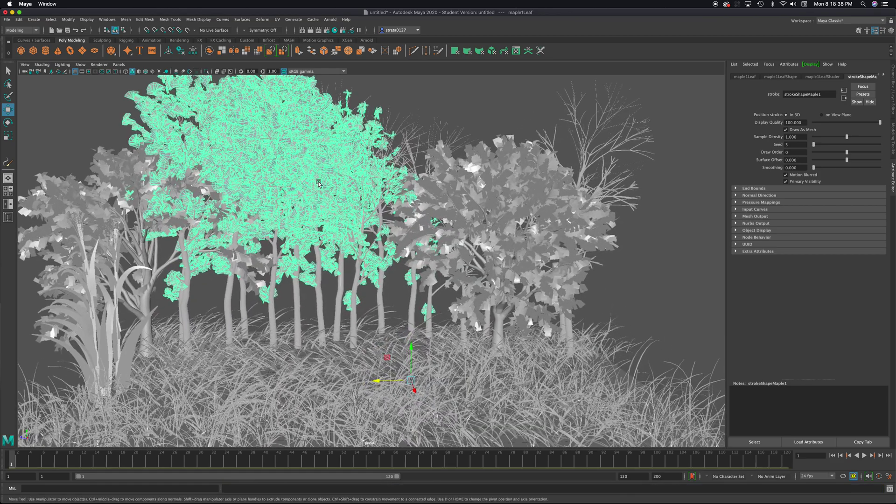
{"action": "scroll", "coordinate": [307, 154], "scroll_direction": "down", "scroll_amount": 5}
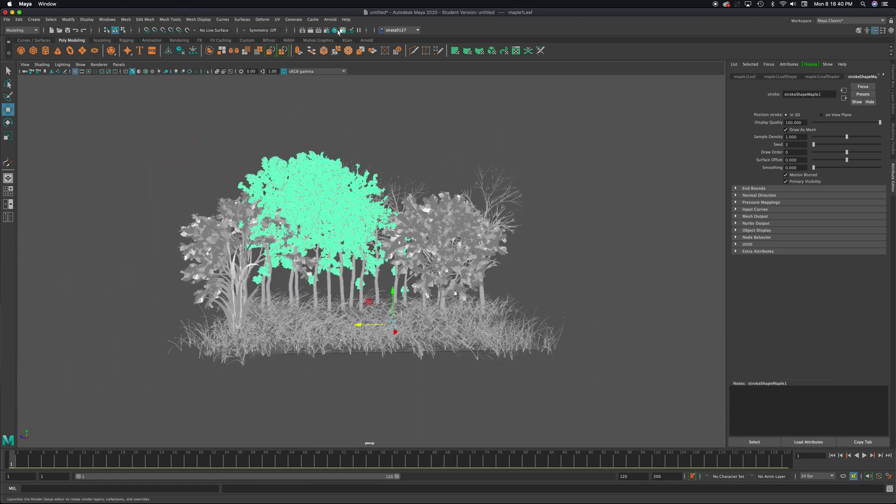
- Create an Arnold area light, look down on the ground, and show the Outliner panel
{"action": "left_click", "coordinate": [332, 21]}
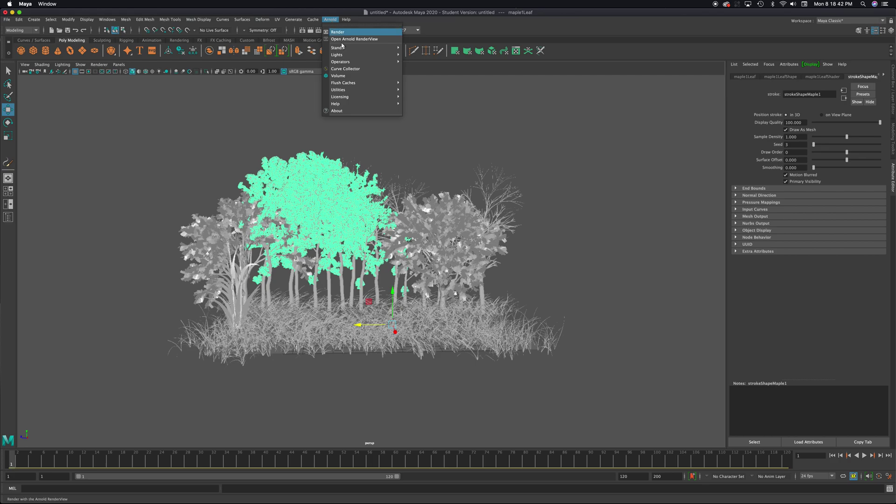
{"action": "mouse_move", "coordinate": [364, 55]}
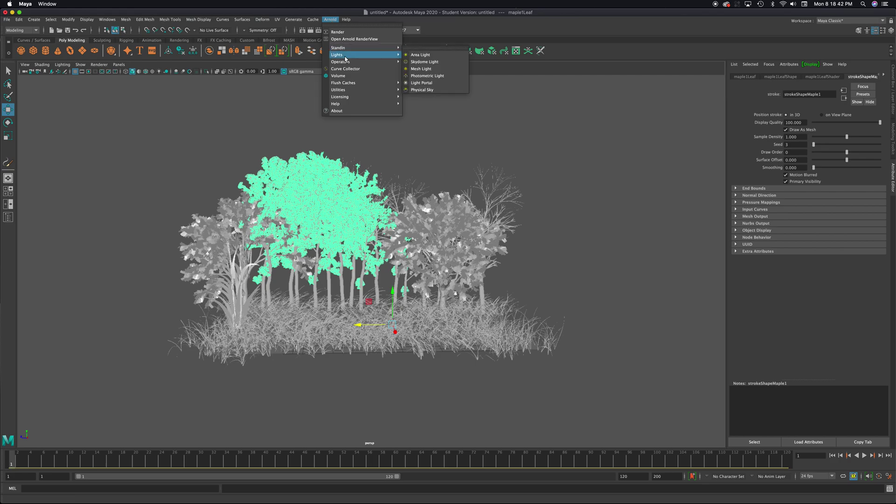
{"action": "left_click", "coordinate": [425, 58]}
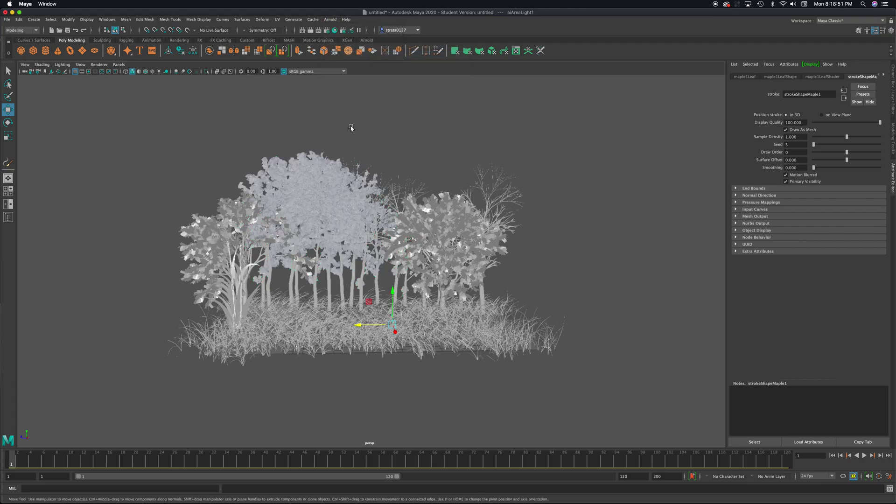
{"action": "left_click_drag", "start_coordinate": [340, 236], "coordinate": [391, 308], "text": "alt"}
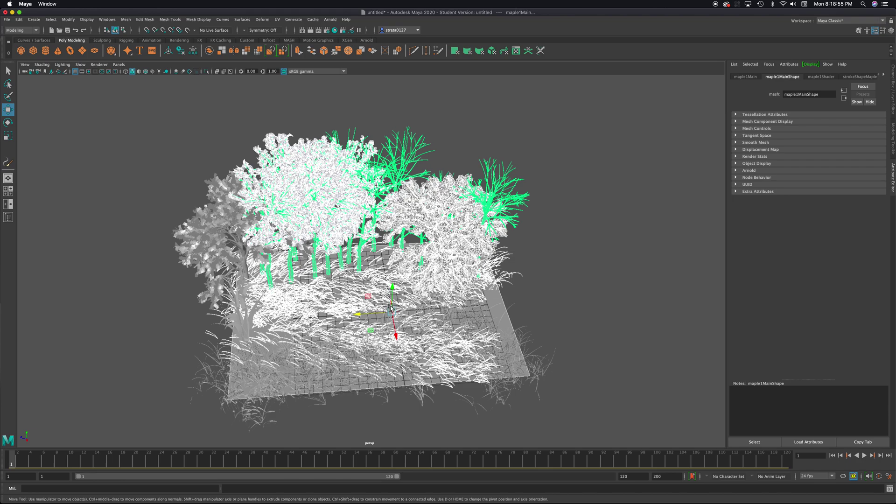
{"action": "left_click", "coordinate": [8, 217]}
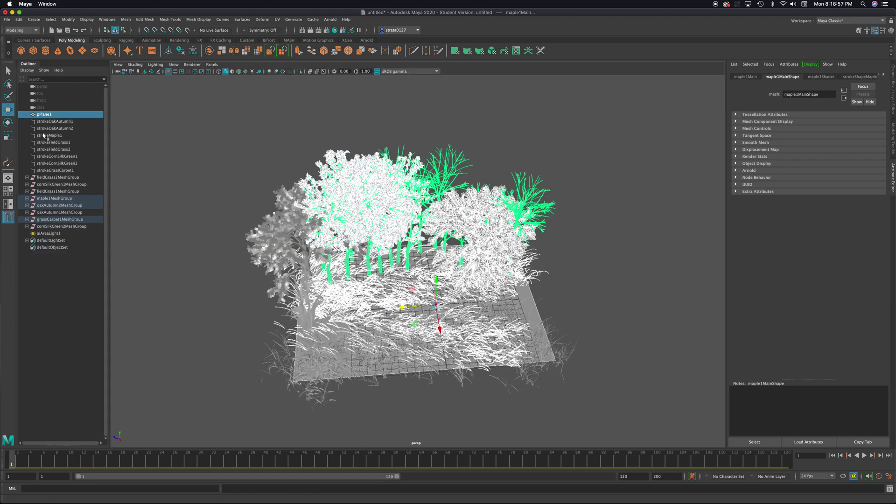
{"action": "left_click", "coordinate": [48, 233]}
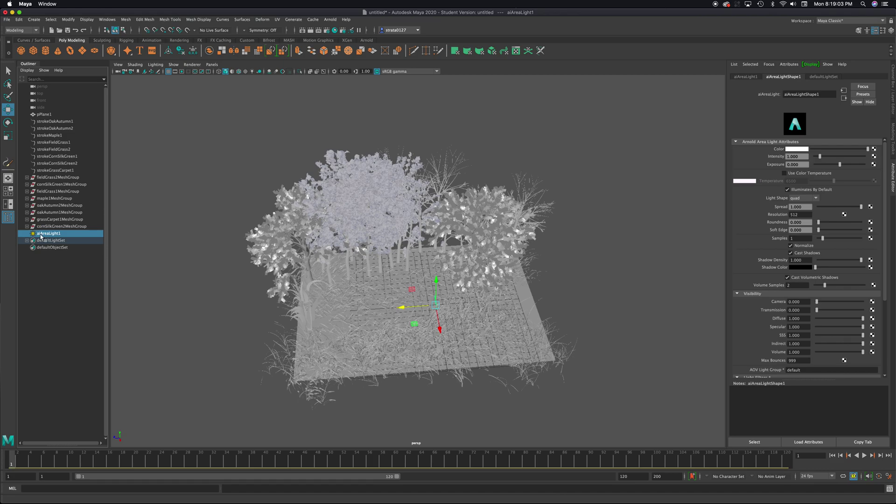
{"action": "left_click", "coordinate": [7, 217]}
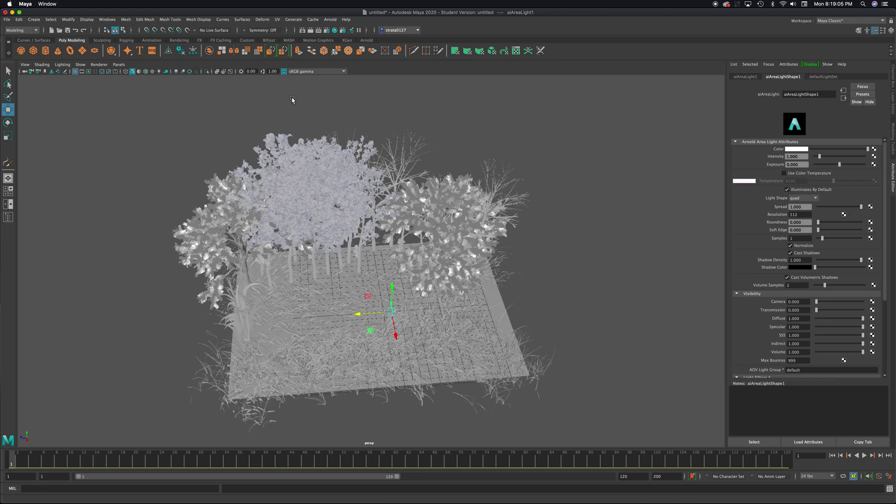
{"action": "left_click", "coordinate": [353, 32]}
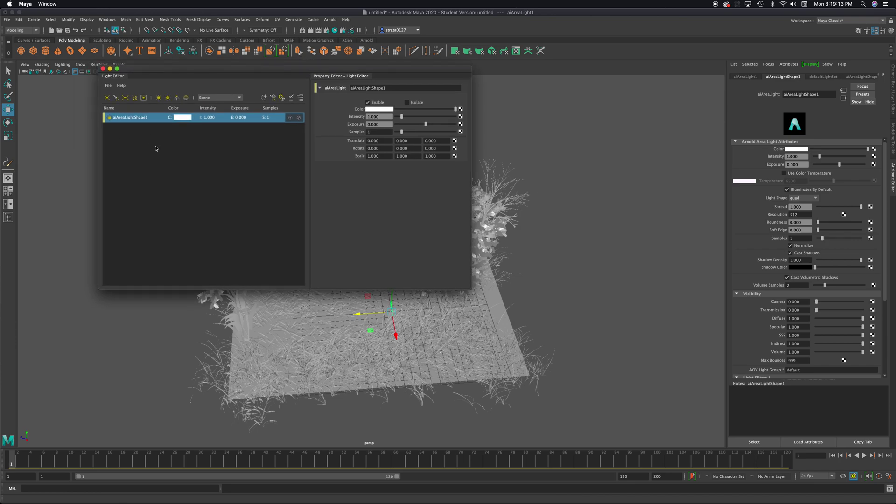
{"action": "left_click", "coordinate": [128, 117]}
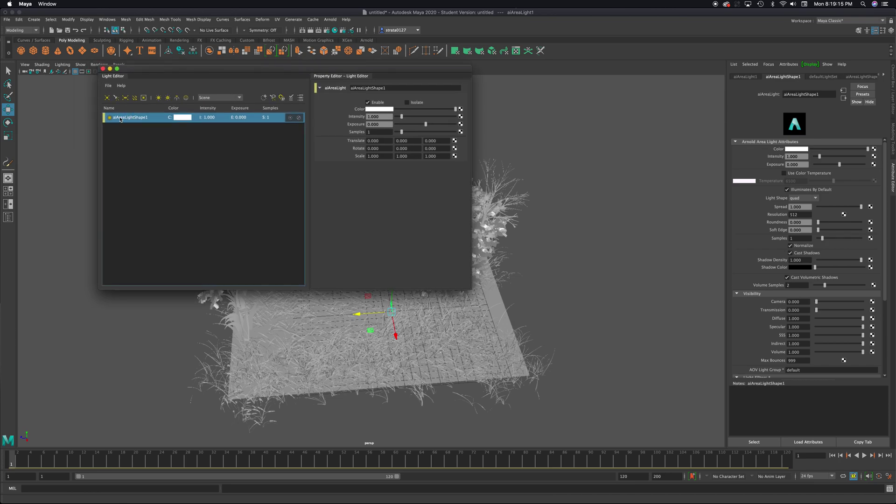
{"action": "left_click", "coordinate": [103, 70]}
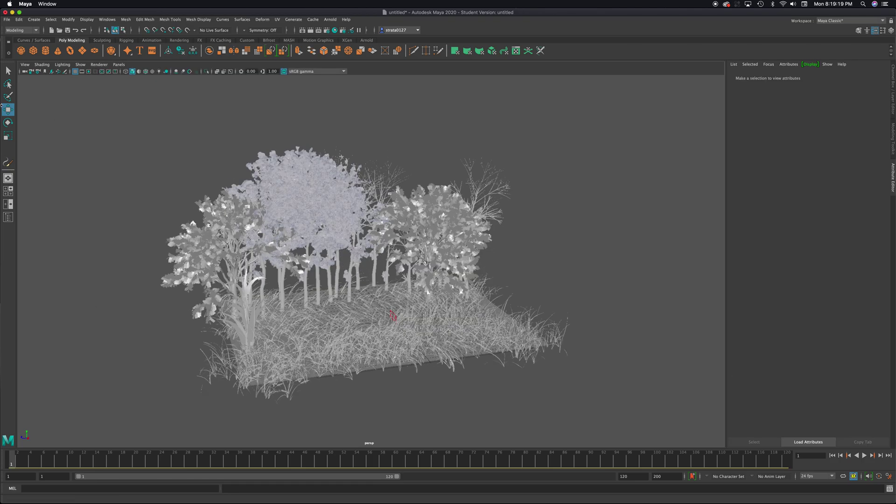
{"action": "left_click", "coordinate": [394, 317]}
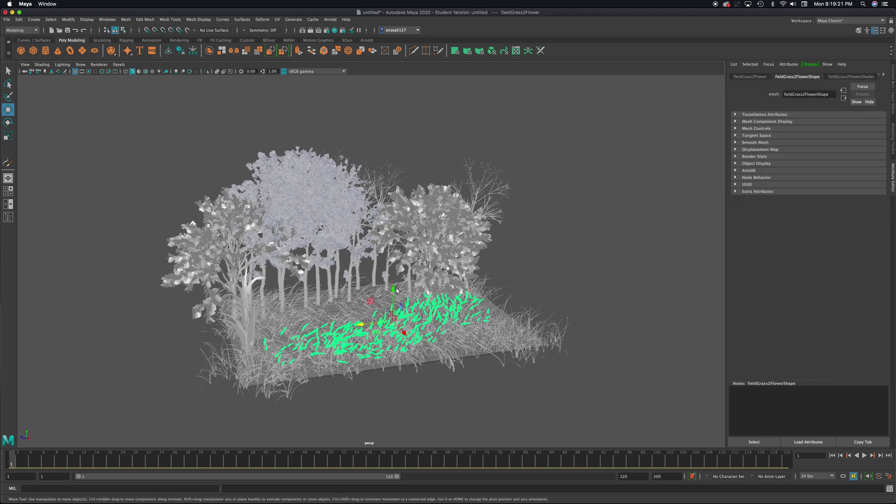
{"action": "left_click", "coordinate": [351, 29]}
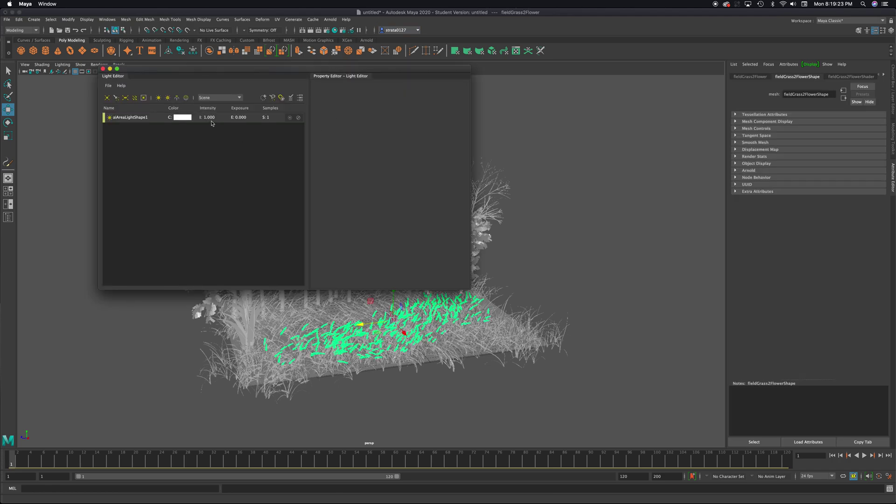
{"action": "left_click", "coordinate": [137, 118]}
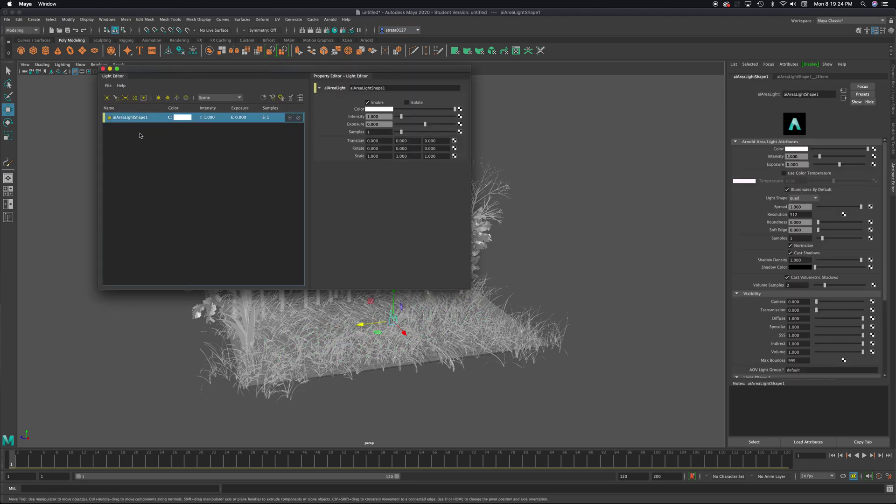
{"action": "left_click", "coordinate": [103, 68]}
{"action": "left_click", "coordinate": [425, 317]}
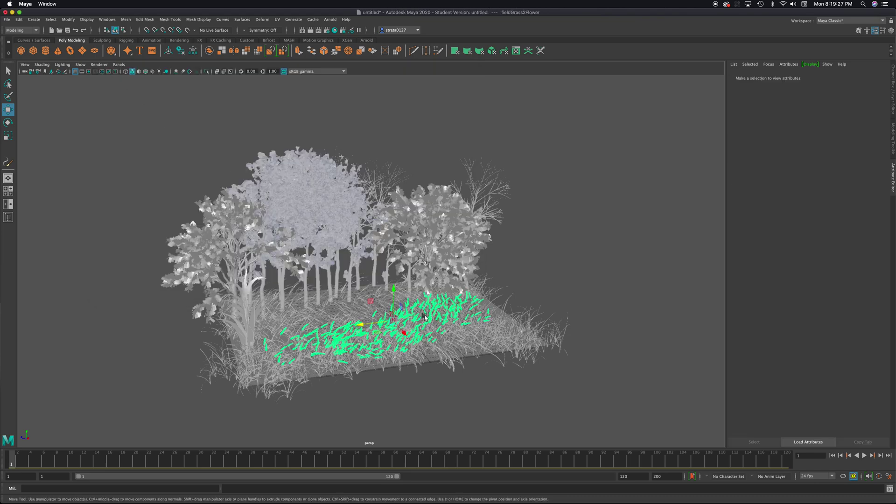
{"action": "left_click", "coordinate": [8, 218]}
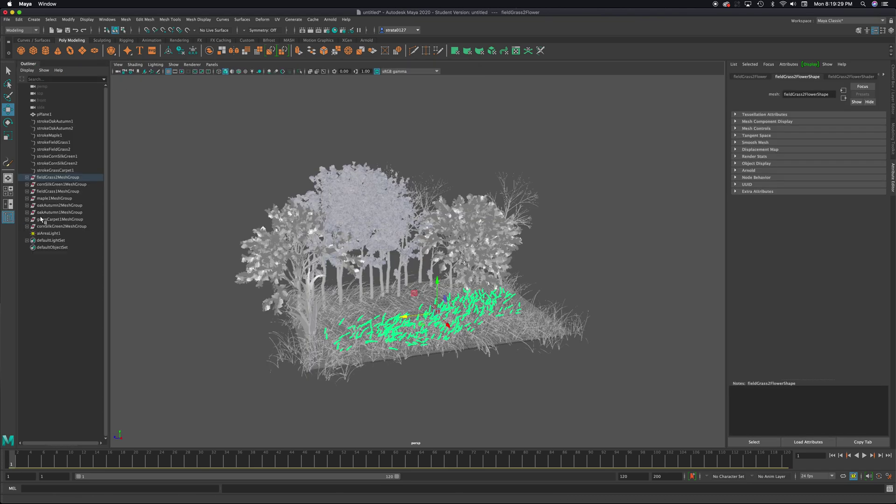
- Raise aiAreaLight1 high above the trees, tilt it toward them, and scale it up about ten times
{"action": "left_click", "coordinate": [47, 233]}
{"action": "left_click_drag", "start_coordinate": [437, 285], "coordinate": [380, 226]}
{"action": "left_click", "coordinate": [8, 122]}
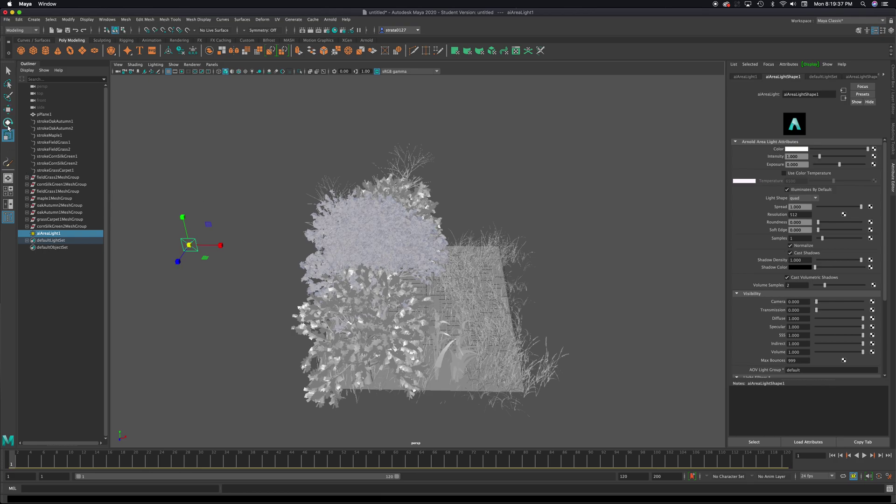
{"action": "left_click_drag", "start_coordinate": [209, 256], "coordinate": [231, 252]}
{"action": "left_click_drag", "start_coordinate": [243, 314], "coordinate": [242, 314]}
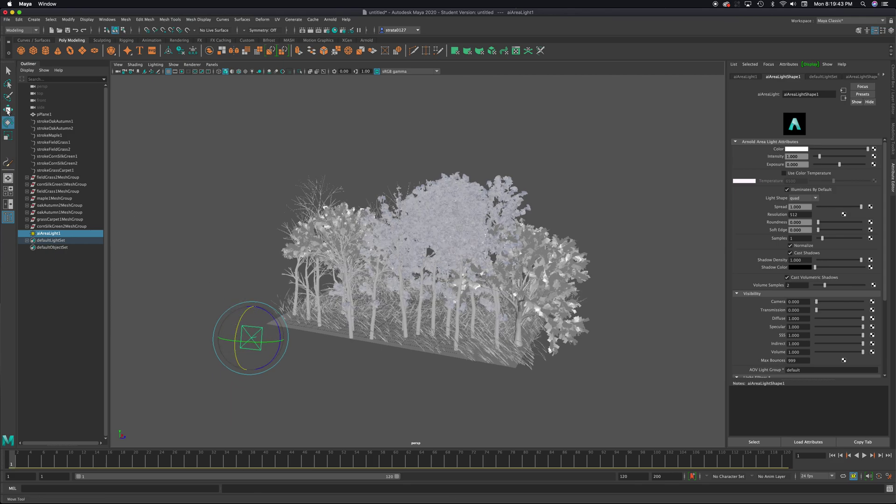
{"action": "key", "text": "w"}
{"action": "left_click_drag", "start_coordinate": [251, 304], "coordinate": [223, 265]}
{"action": "key", "text": "r"}
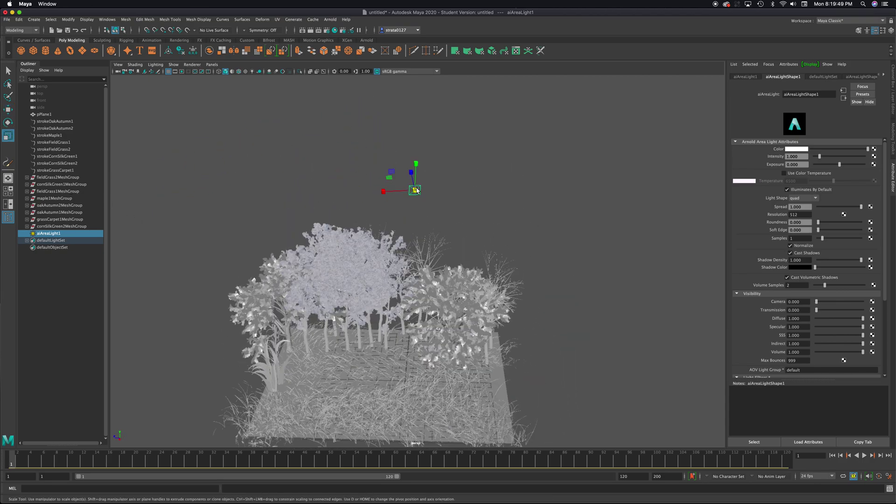
{"action": "left_click_drag", "start_coordinate": [416, 190], "coordinate": [541, 178]}
- Reframe the view around the trees and light, and hide the Outliner to widen the viewport
{"action": "left_click_drag", "start_coordinate": [364, 249], "coordinate": [345, 246], "text": "alt"}
{"action": "left_click", "coordinate": [8, 122]}
{"action": "left_click_drag", "start_coordinate": [200, 234], "coordinate": [403, 283], "text": "alt"}
{"action": "scroll", "coordinate": [415, 329], "scroll_direction": "up", "scroll_amount": 5}
{"action": "scroll", "coordinate": [415, 330], "scroll_direction": "up", "scroll_amount": 3}
{"action": "scroll", "coordinate": [403, 284], "scroll_direction": "down", "scroll_amount": 5}
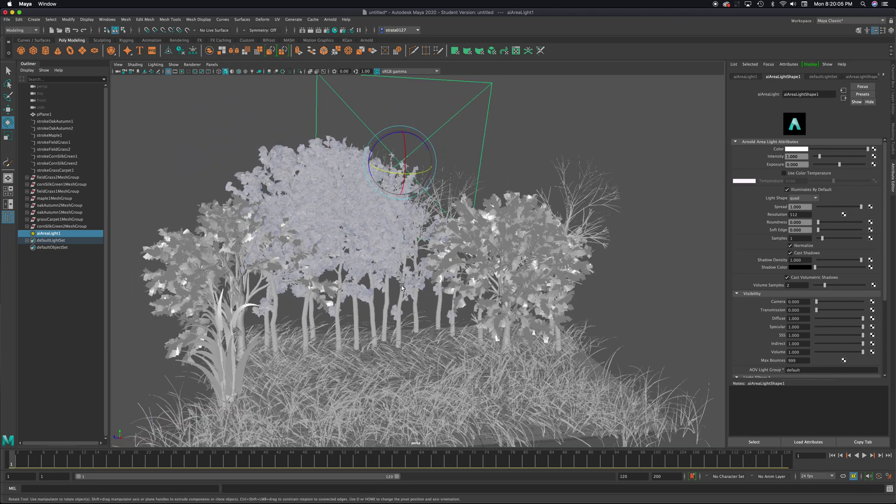
{"action": "left_click", "coordinate": [8, 220]}
{"action": "left_click_drag", "start_coordinate": [294, 206], "coordinate": [304, 202], "text": "alt"}
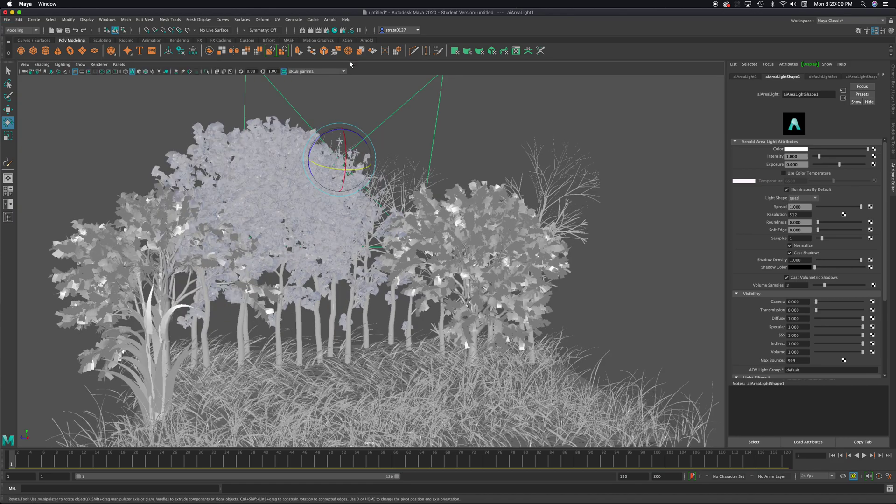
{"action": "left_click", "coordinate": [330, 19]}
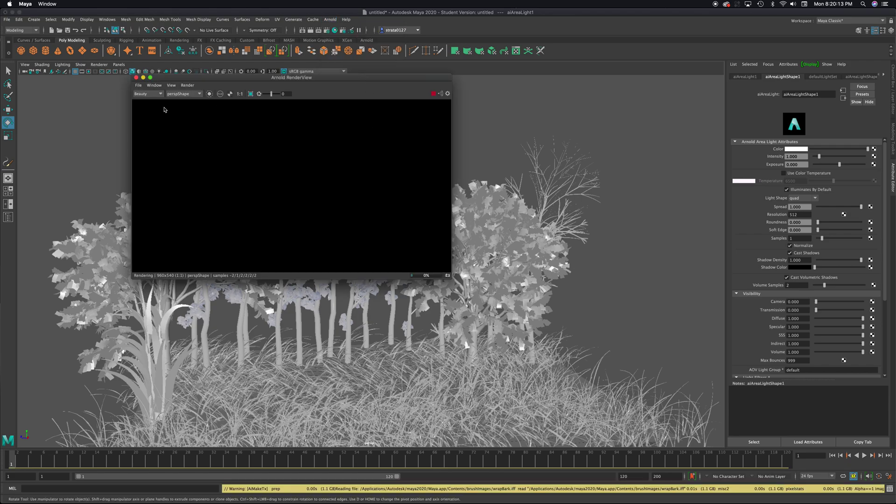
- Close the blank render and set the area light's Intensity and Exposure to 10
{"action": "left_click", "coordinate": [136, 78]}
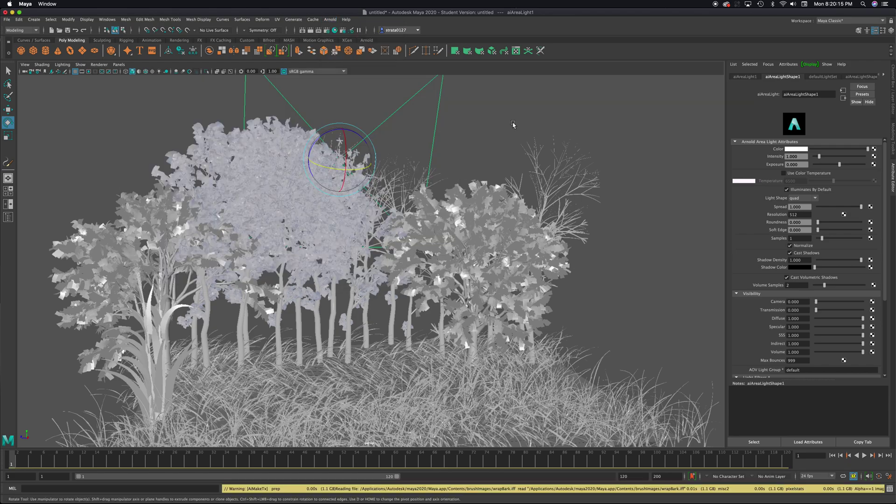
{"action": "double_click", "coordinate": [799, 157]}
{"action": "key", "text": "Tab"}
{"action": "type", "text": "1"}
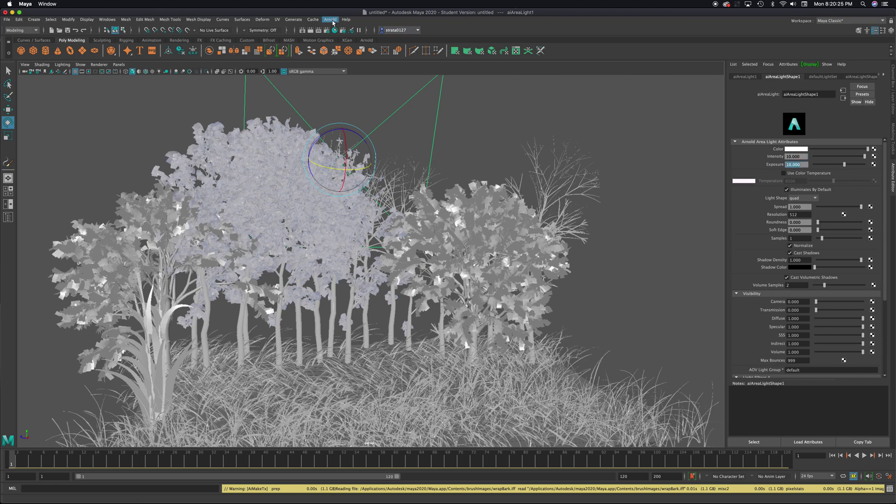
- Start an Arnold render and move the RenderView window to the left edge
{"action": "left_click", "coordinate": [330, 19]}
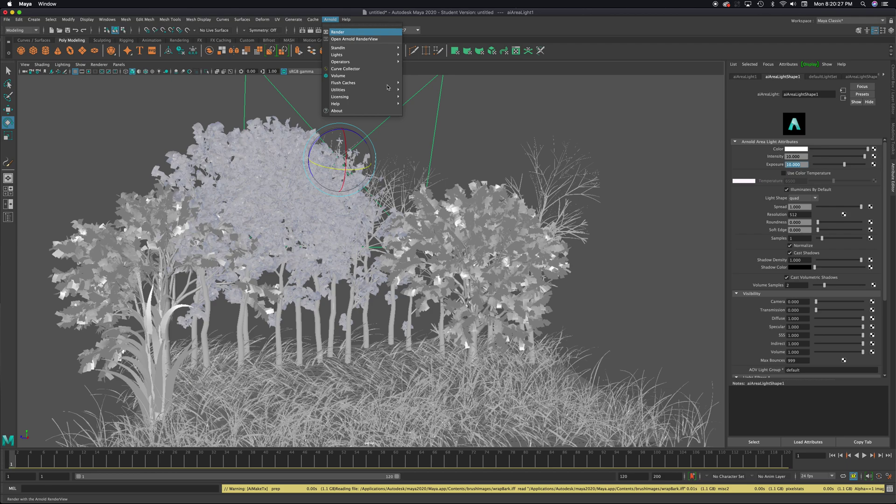
{"action": "left_click", "coordinate": [346, 32]}
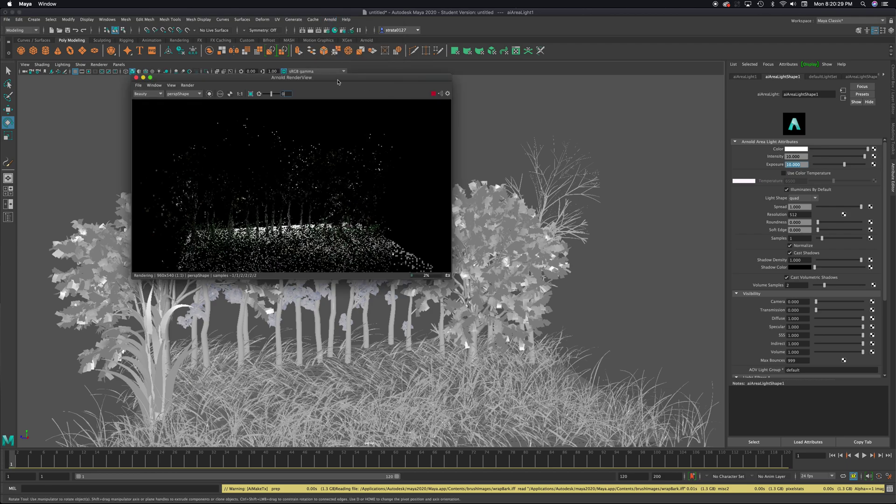
{"action": "left_click_drag", "start_coordinate": [338, 81], "coordinate": [499, 88]}
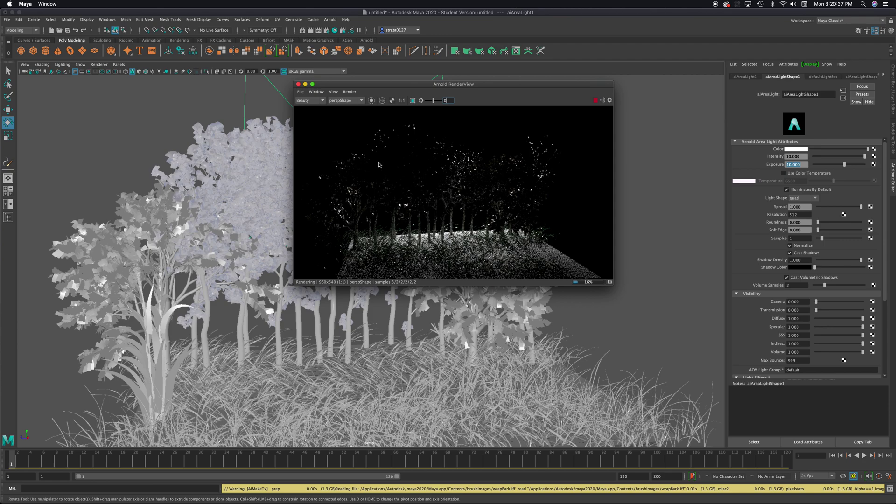
{"action": "left_click_drag", "start_coordinate": [330, 85], "coordinate": [37, 91]}
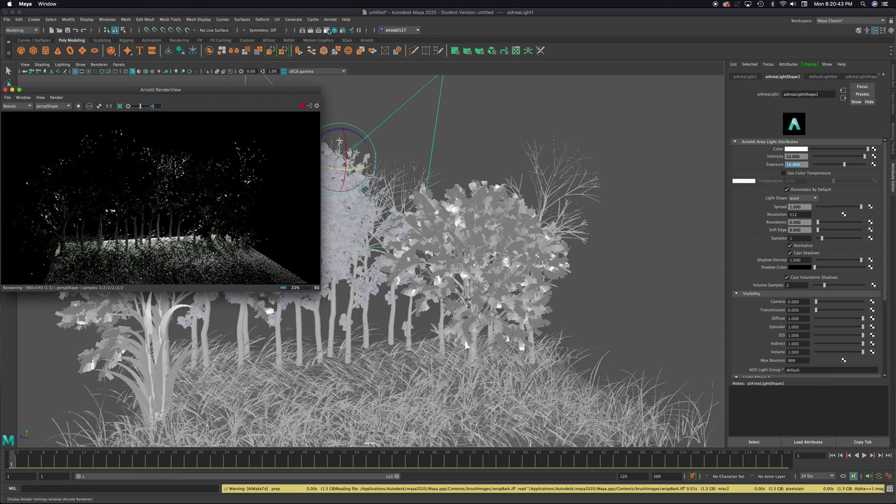
{"action": "left_click", "coordinate": [328, 33]}
- In Render Settings' Arnold Renderer tab, create an aiAtmosphereVolume as the Environment atmosphere
{"action": "left_click_drag", "start_coordinate": [199, 68], "coordinate": [507, 84]}
{"action": "scroll", "coordinate": [473, 247], "scroll_direction": "down", "scroll_amount": 15}
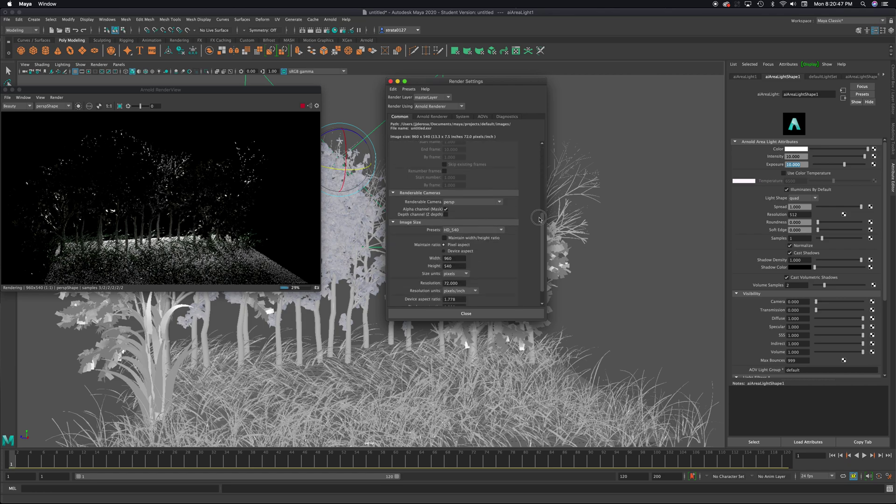
{"action": "left_click_drag", "start_coordinate": [543, 223], "coordinate": [439, 124]}
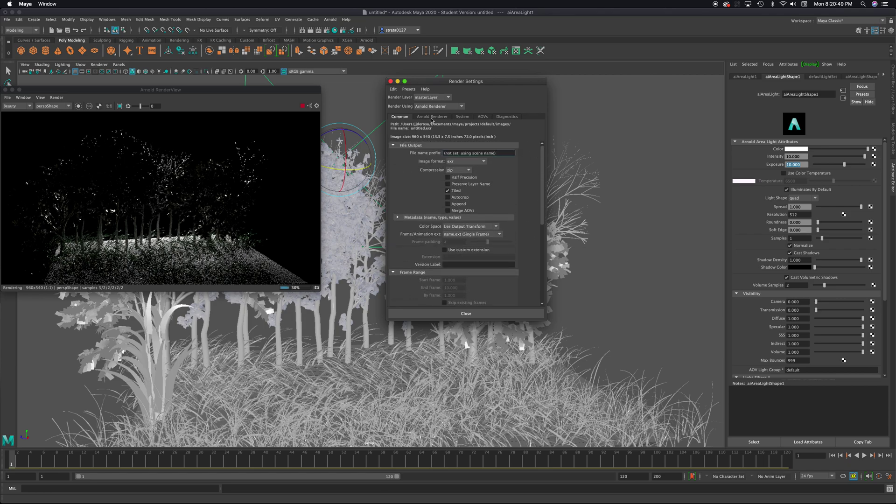
{"action": "left_click", "coordinate": [432, 116]}
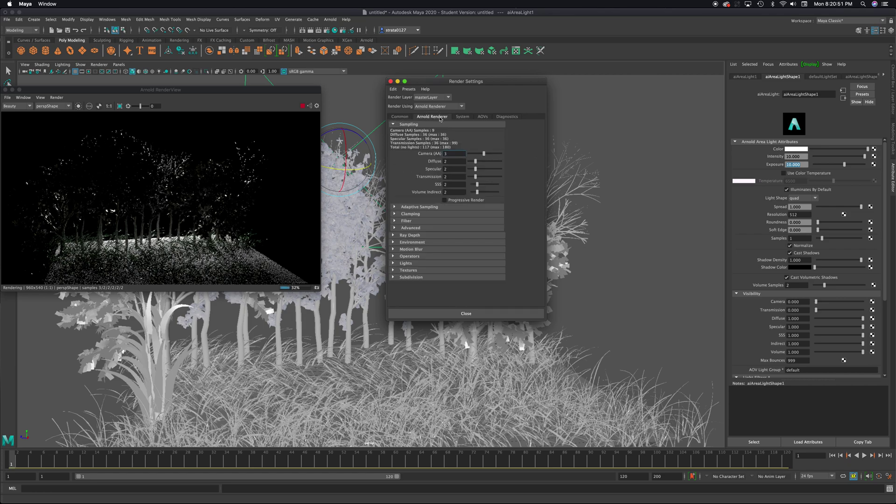
{"action": "left_click", "coordinate": [411, 242]}
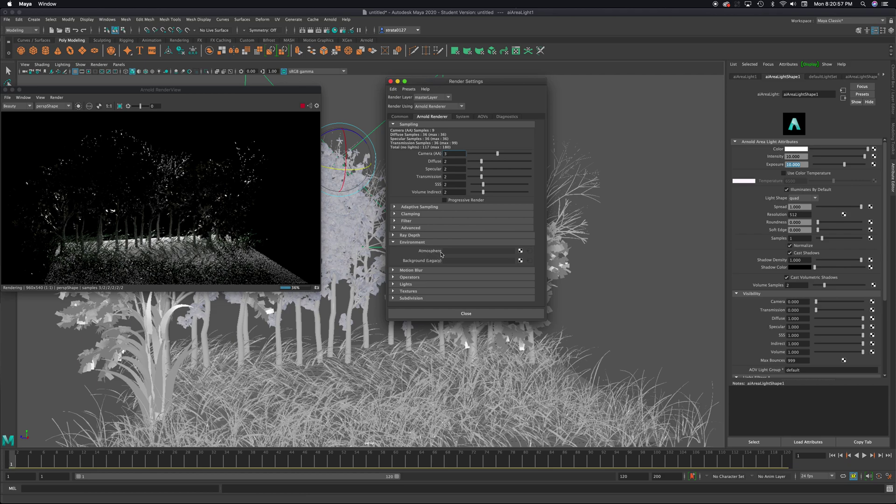
{"action": "left_click", "coordinate": [521, 251]}
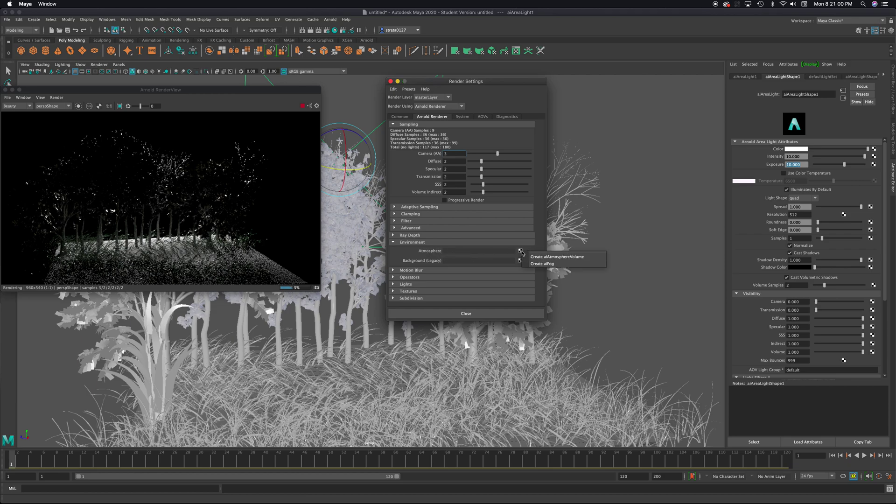
{"action": "left_click", "coordinate": [579, 258]}
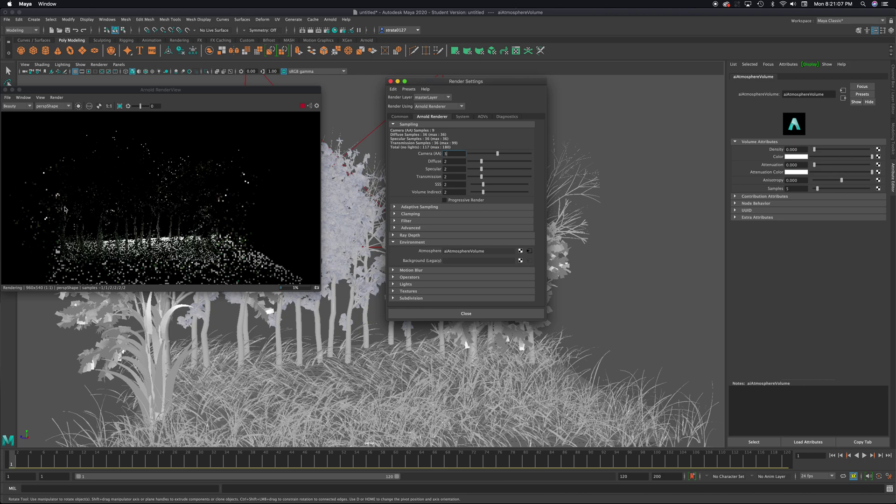
{"action": "left_click", "coordinate": [391, 82]}
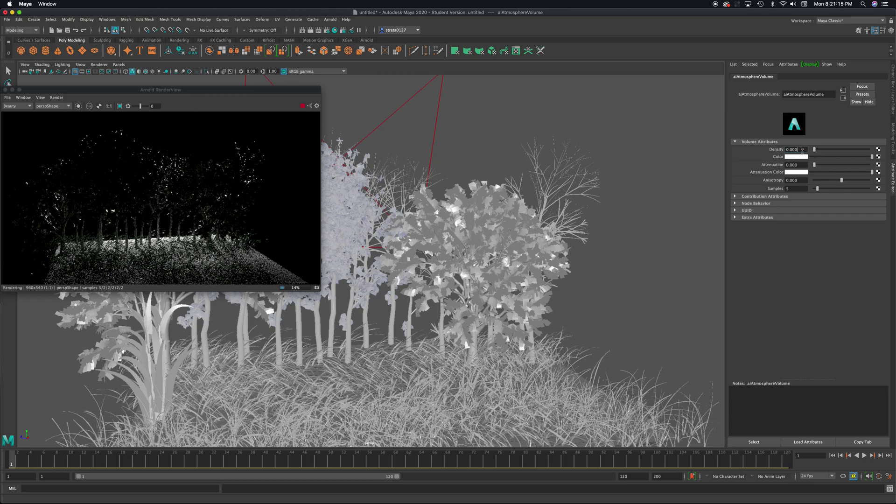
- Set the aiAtmosphereVolume Density to 0.039 and dolly the camera in toward the trees
{"action": "left_click_drag", "start_coordinate": [236, 92], "coordinate": [264, 100]}
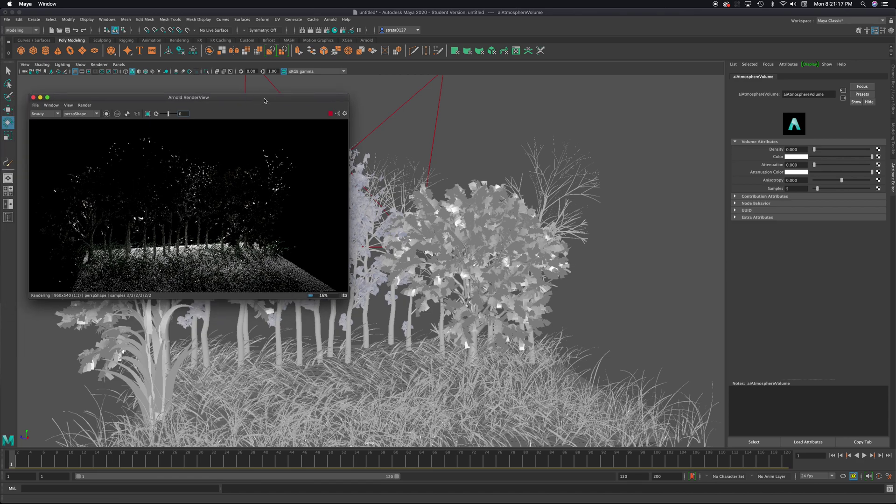
{"action": "left_click", "coordinate": [816, 152]}
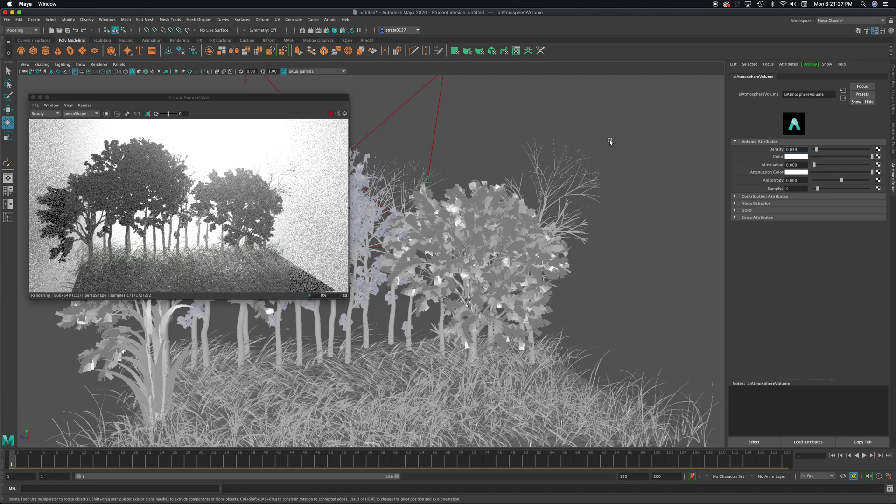
{"action": "left_click_drag", "start_coordinate": [321, 98], "coordinate": [360, 102]}
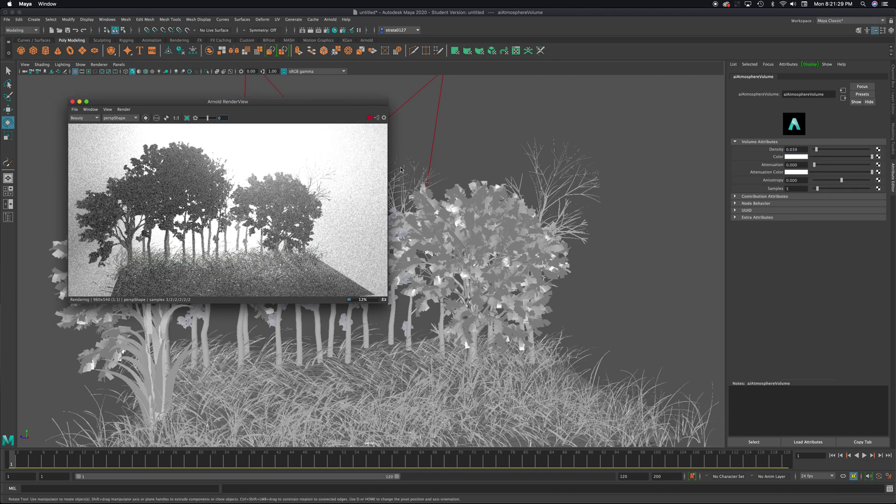
{"action": "right_click_drag", "start_coordinate": [468, 206], "coordinate": [526, 190], "text": "alt"}
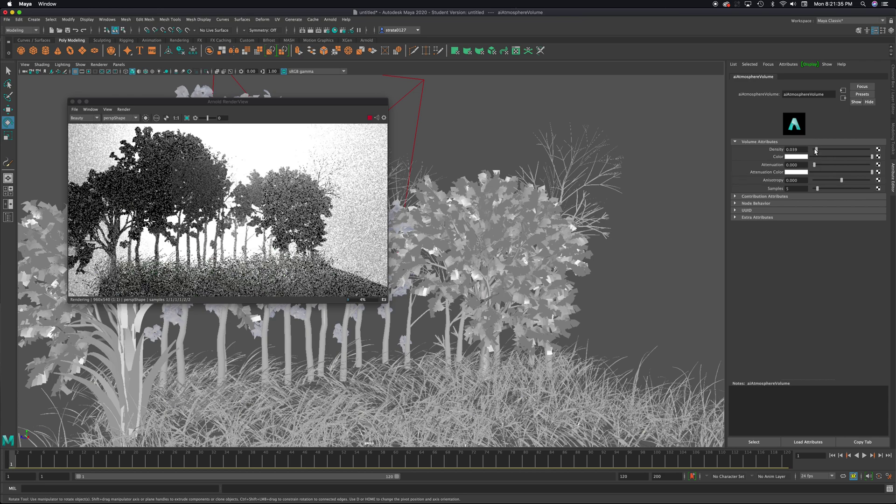
- Set atmosphere Attenuation to about 0.357 and Anisotropy to about -0.257, then zoom closer
{"action": "left_click_drag", "start_coordinate": [817, 164], "coordinate": [833, 165]}
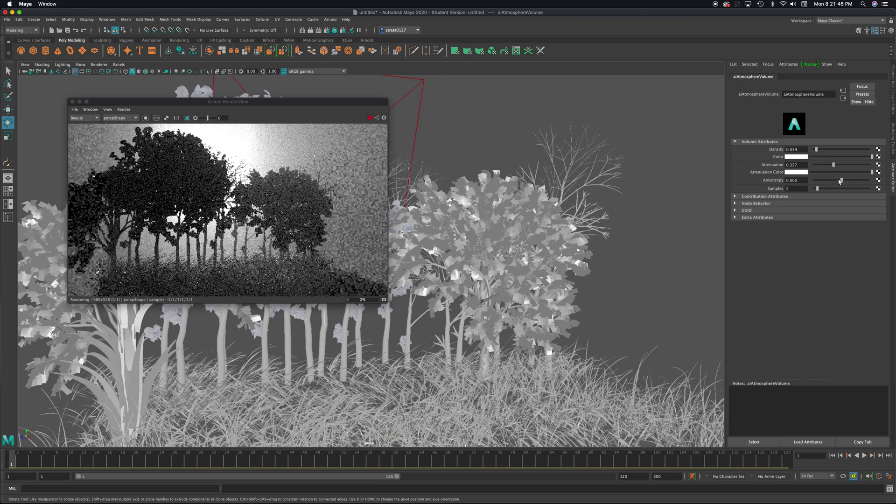
{"action": "mouse_move", "coordinate": [842, 181]}
{"action": "left_mouse_down"}
{"action": "mouse_move", "coordinate": [858, 181]}
{"action": "mouse_move", "coordinate": [833, 182]}
{"action": "left_mouse_up"}
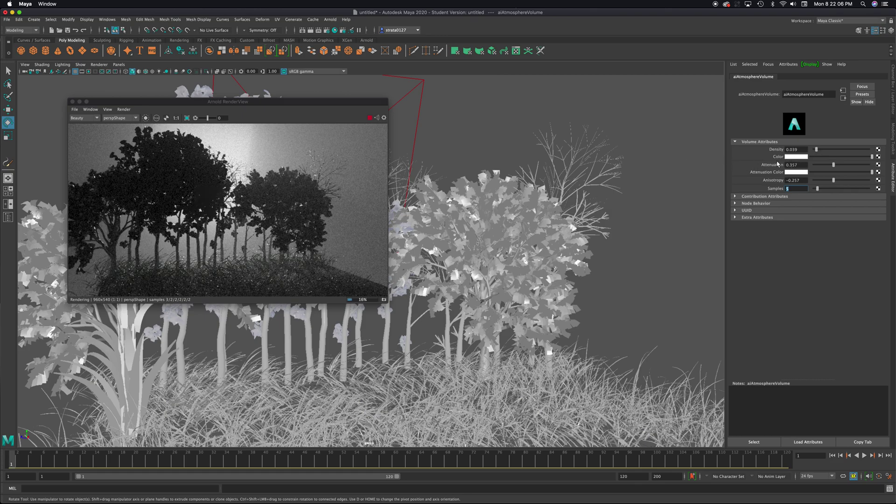
{"action": "scroll", "coordinate": [457, 262], "scroll_direction": "up", "scroll_amount": 5}
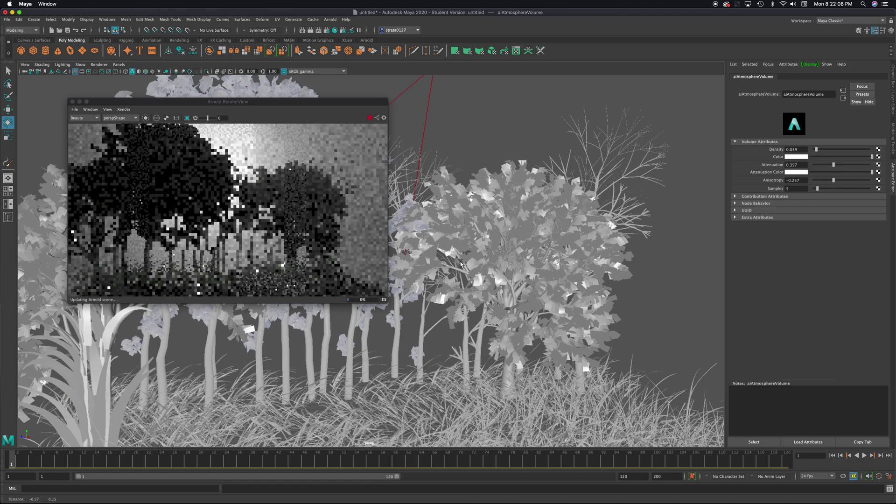
{"action": "scroll", "coordinate": [460, 264], "scroll_direction": "up", "scroll_amount": 3}
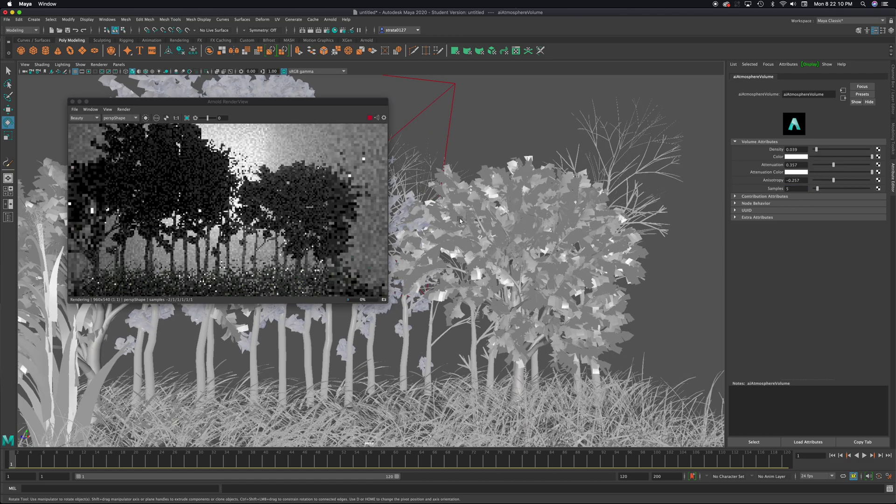
- Clear the leaf selection and reframe the camera so bare trunks silhouette against the glow
{"action": "left_click_drag", "start_coordinate": [228, 101], "coordinate": [461, 130]}
{"action": "left_click", "coordinate": [295, 123]}
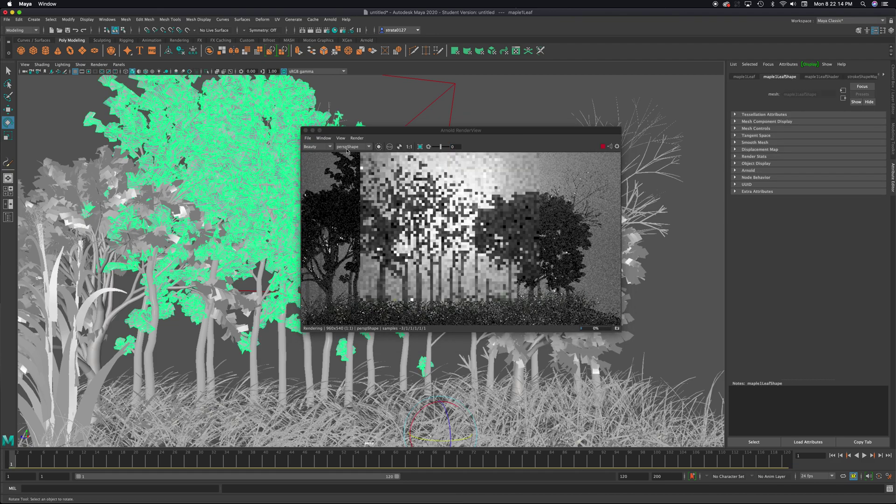
{"action": "left_click", "coordinate": [322, 122]}
{"action": "left_click_drag", "start_coordinate": [317, 130], "coordinate": [224, 132]}
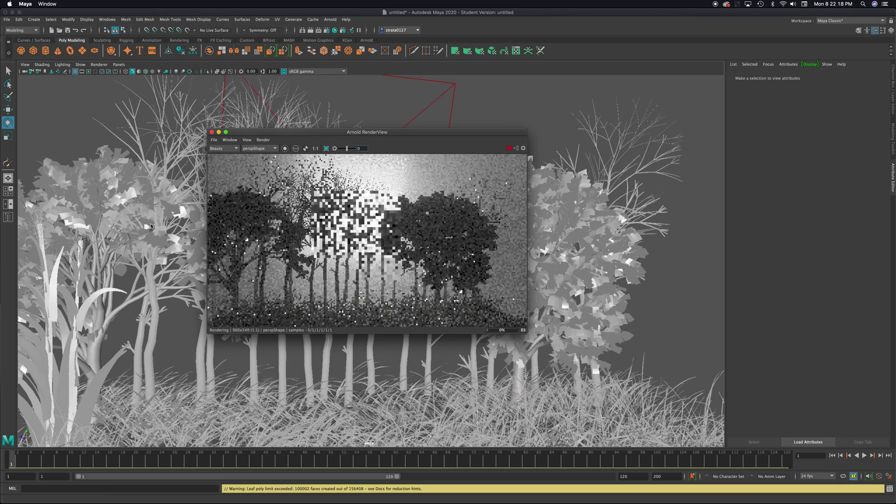
{"action": "left_click_drag", "start_coordinate": [560, 364], "coordinate": [592, 366], "text": "alt"}
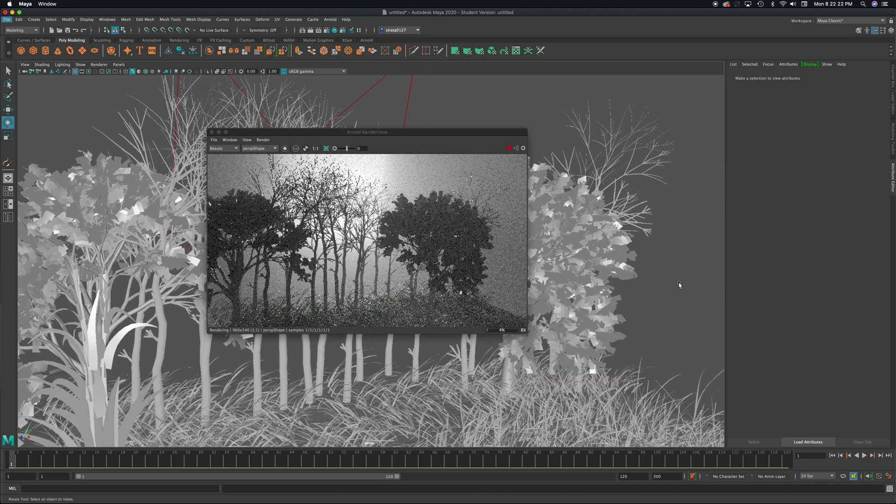
{"action": "mouse_move", "coordinate": [216, 134]}
{"action": "left_mouse_down"}
{"action": "mouse_move", "coordinate": [241, 144]}
{"action": "mouse_move", "coordinate": [229, 134]}
{"action": "left_mouse_up"}
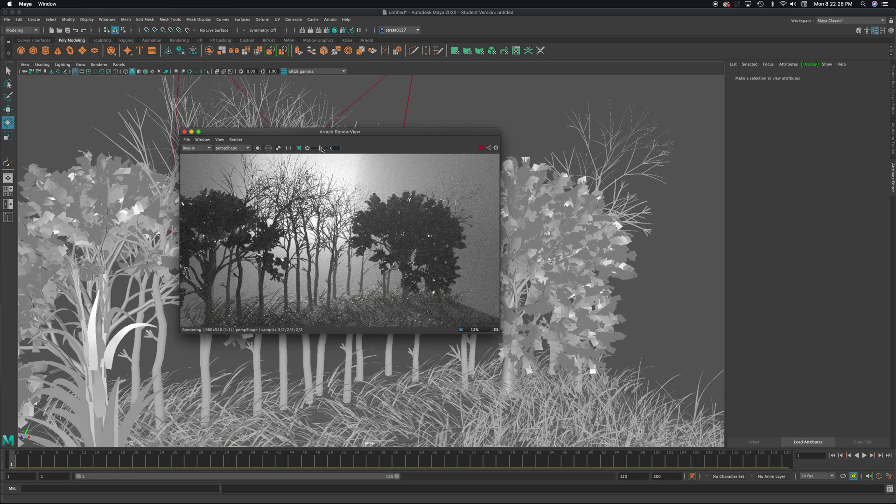